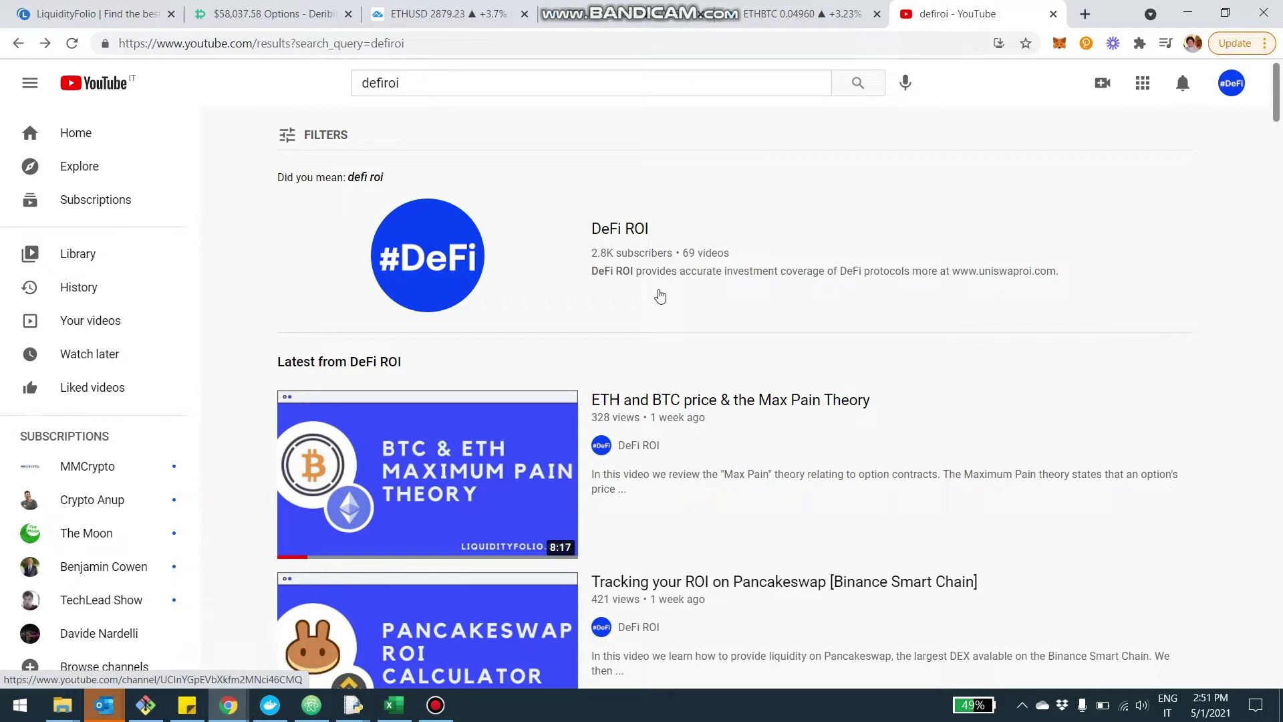
Step: Switch from the YouTube search results to the BTCUSD Bybit daily chart tab
click(647, 9)
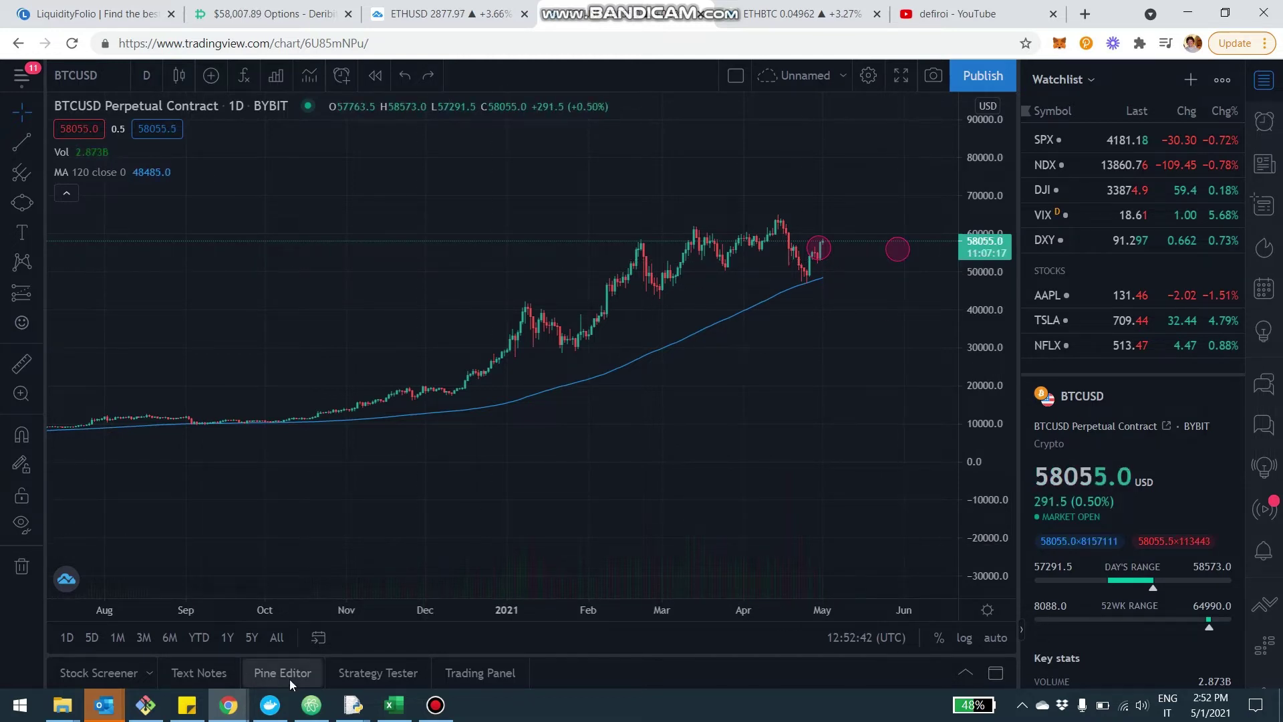
Step: Bring the 'Deribit max pain BTC' Excel workbook to the front from the taskbar
click(394, 706)
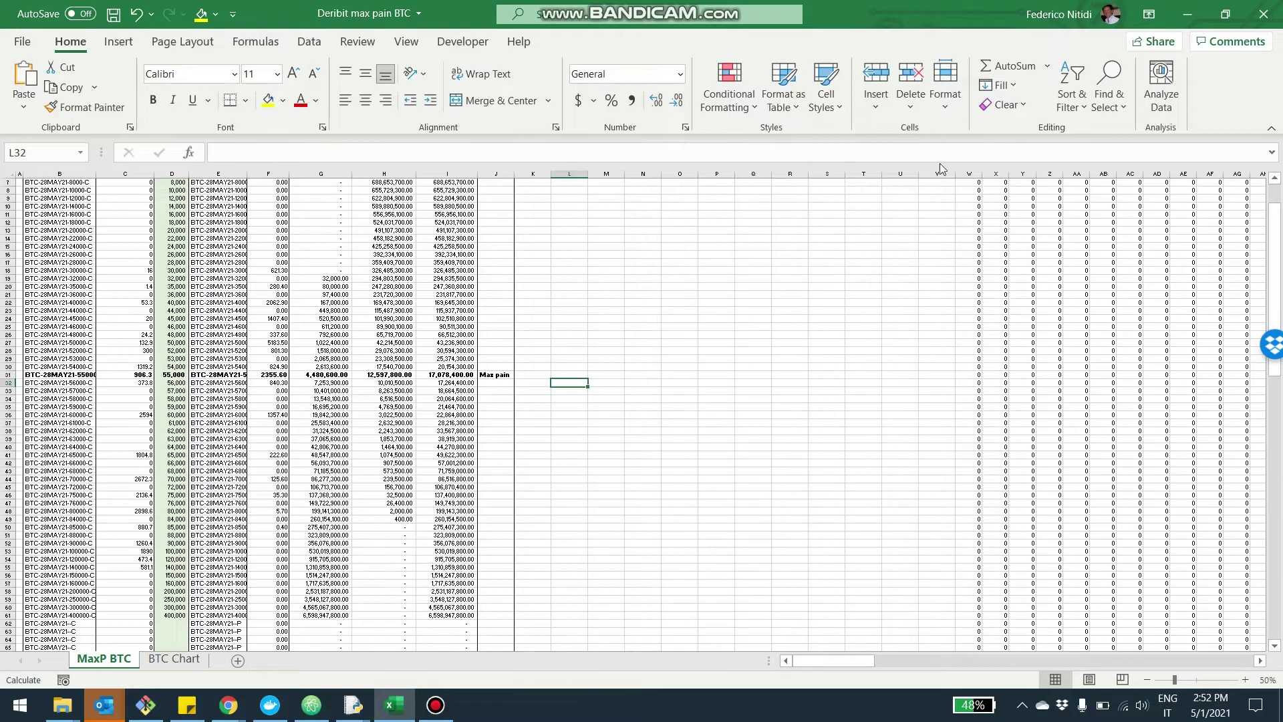
Step: Minimize Excel to return to the BTCUSD daily chart
click(1187, 14)
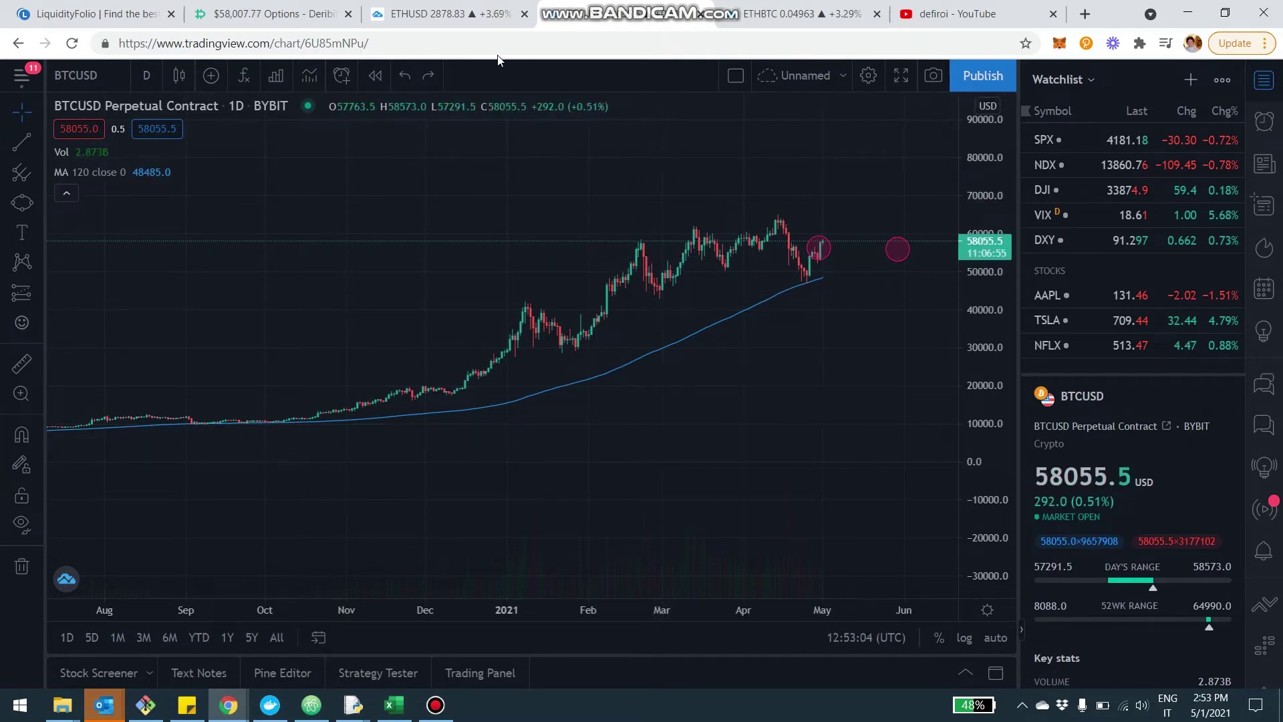
Step: View the ETHUSD daily chart, then return to the BTCUSD daily chart
click(439, 22)
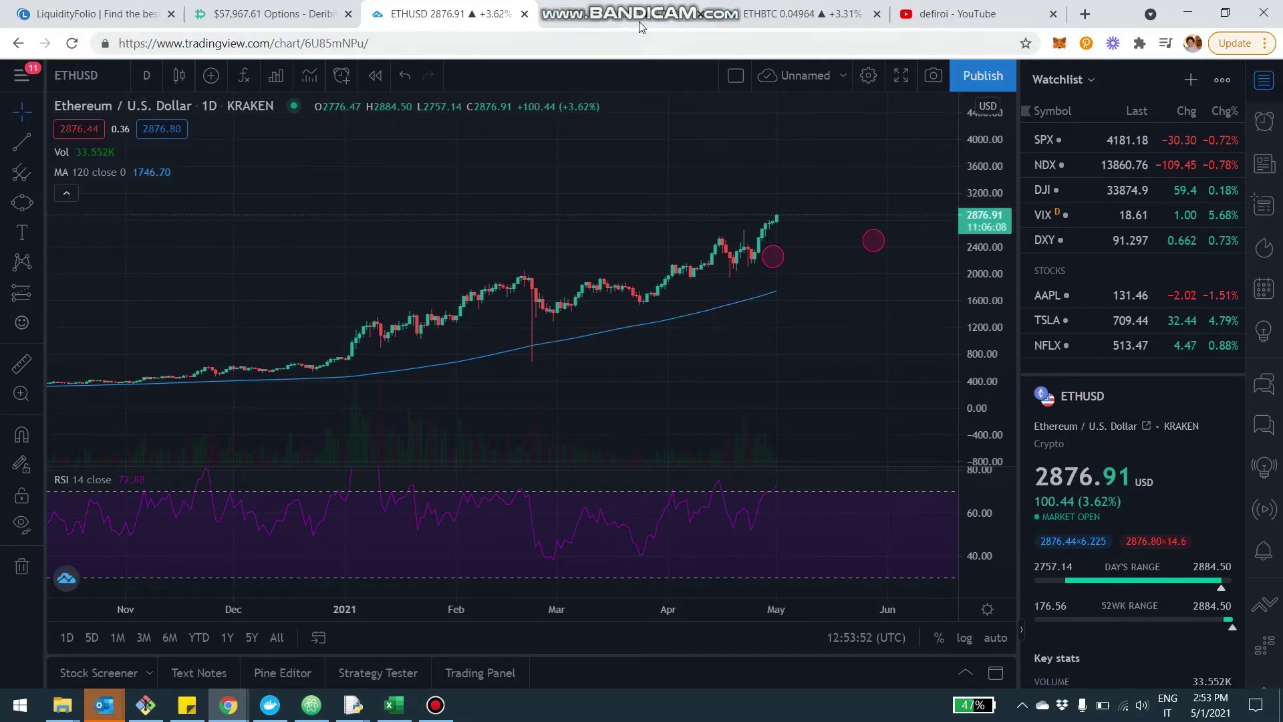
click(620, 19)
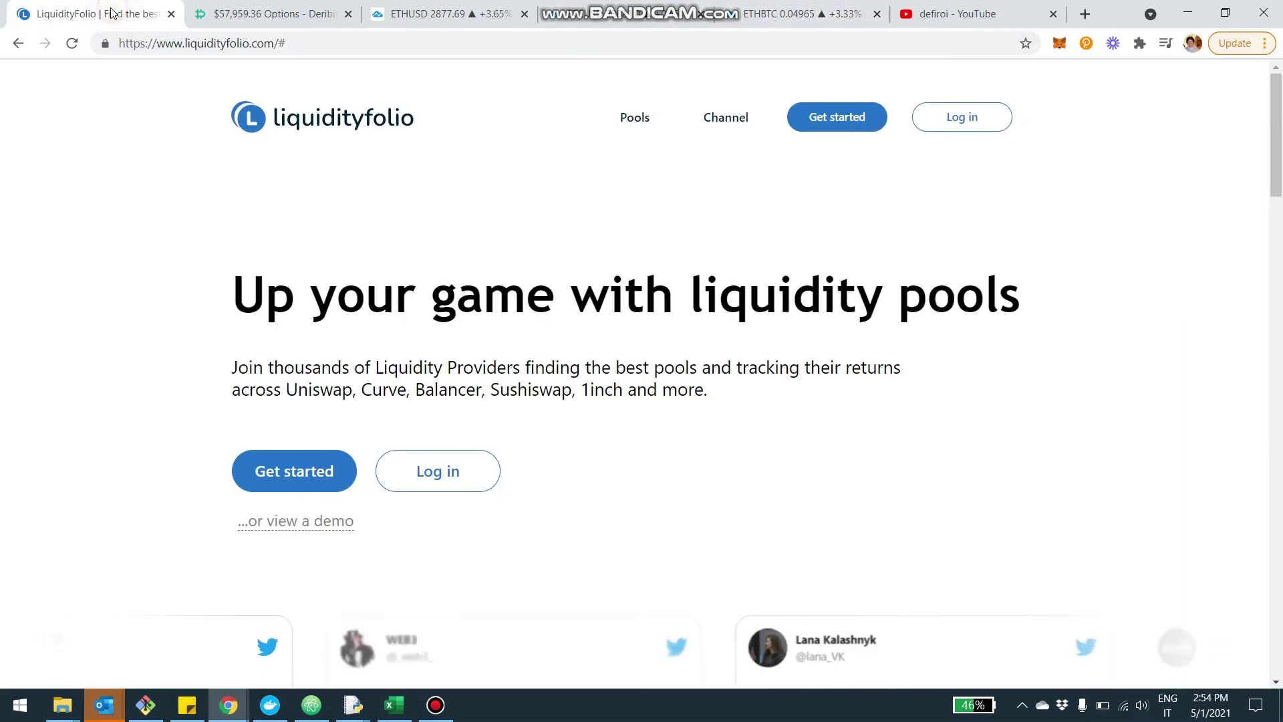
Step: Switch to the LiquidityFolio homepage in Chrome
click(110, 14)
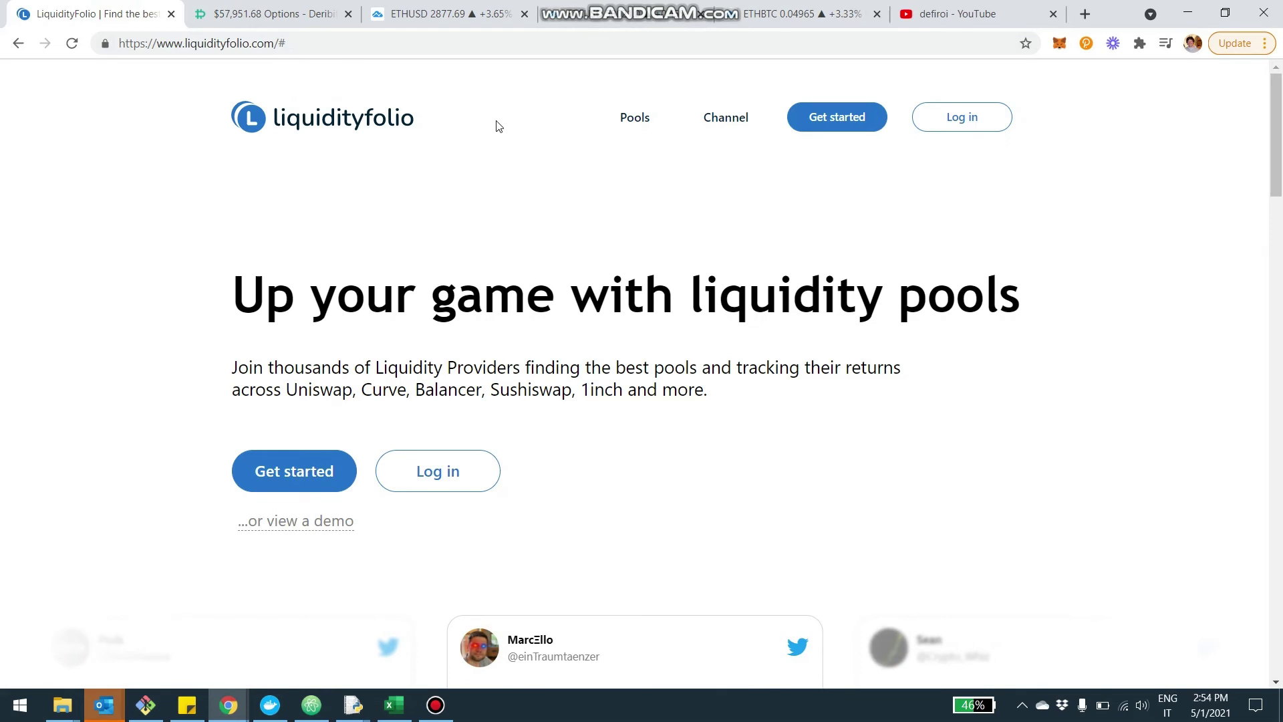
Step: Log in to LiquidityFolio and scroll down to the address table and back to the top
click(973, 131)
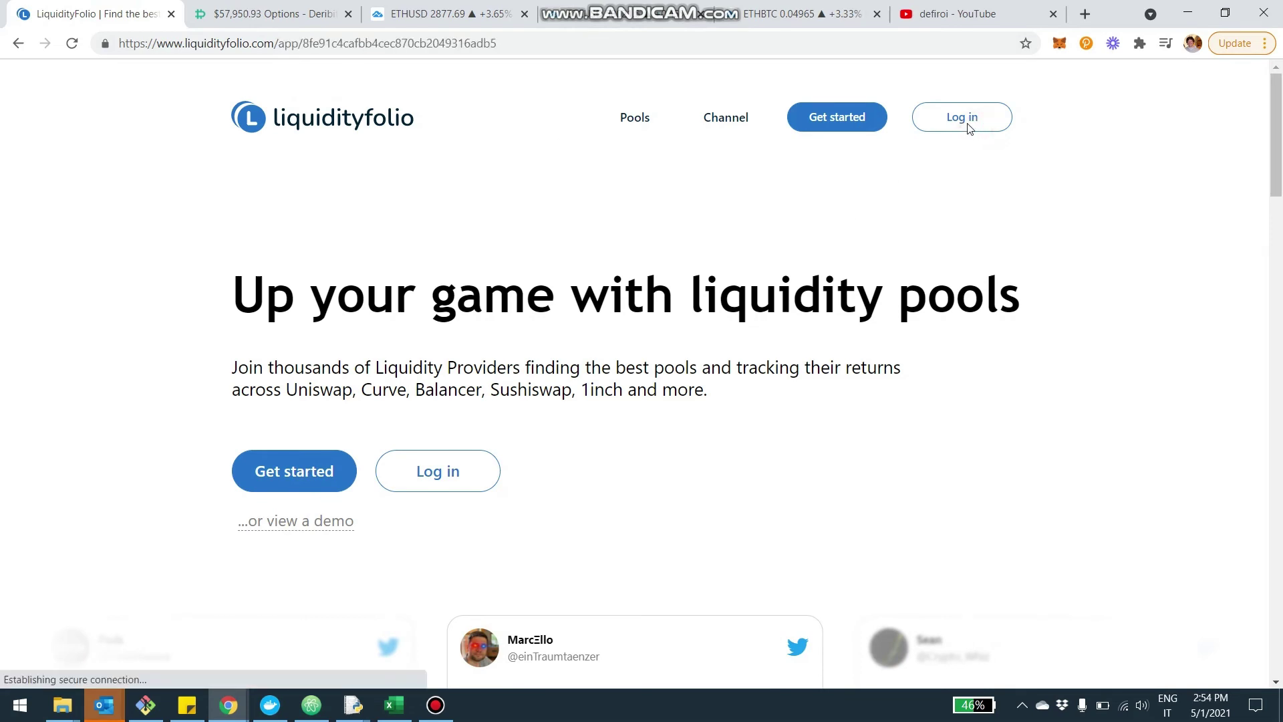
scroll(909, 150, down, 3)
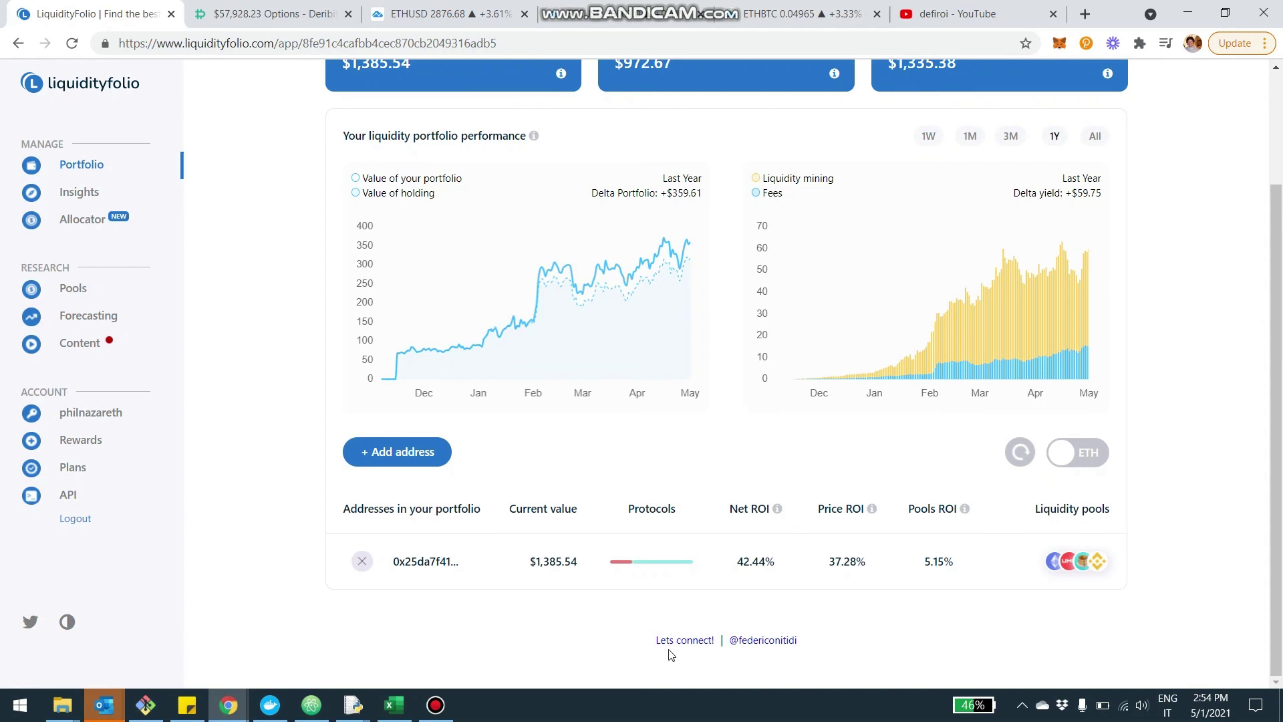
scroll(632, 593, up, 2)
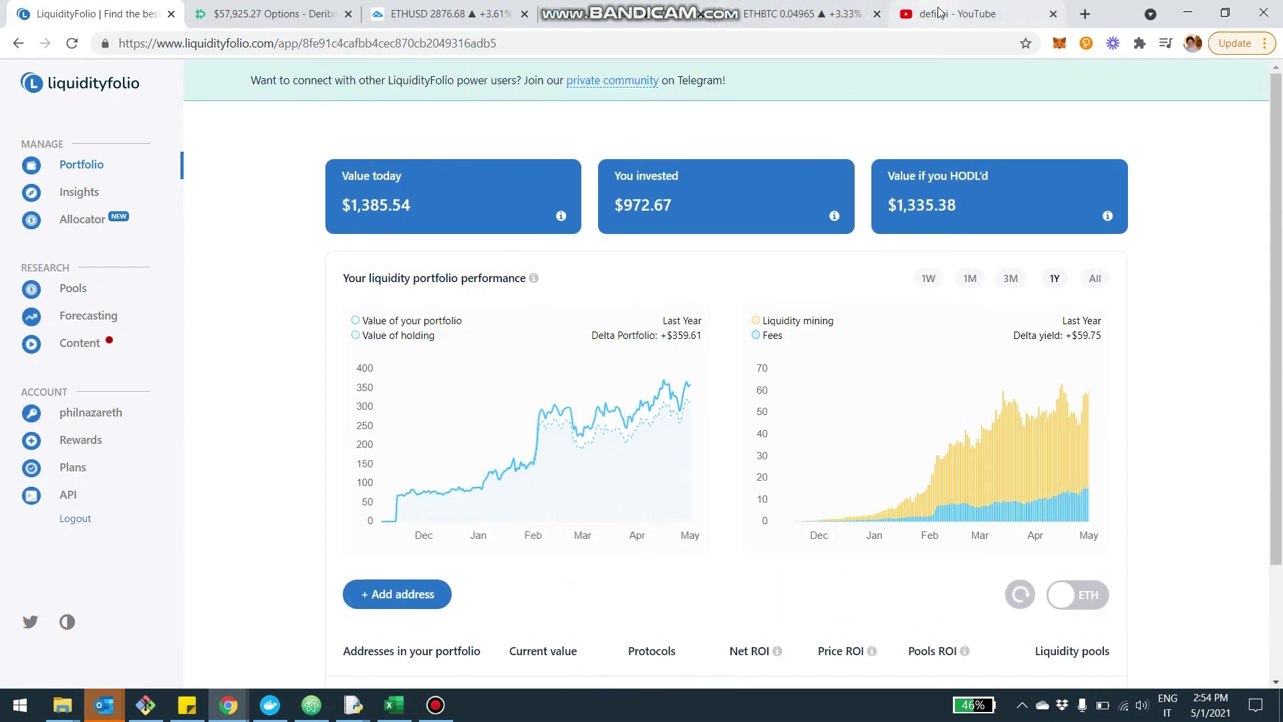